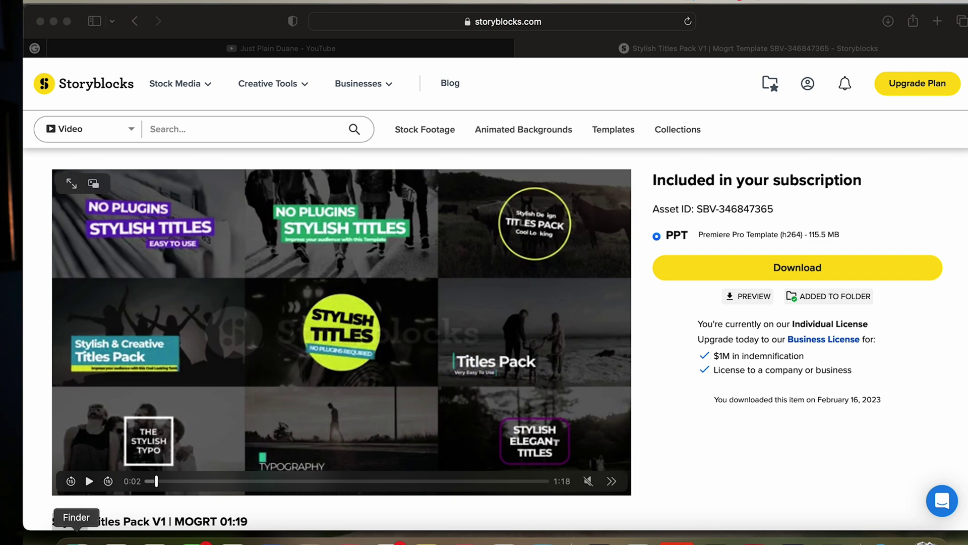
Bring up a Finder window to browse the downloaded project files
{"action": "left_click", "coordinate": [76, 539]}
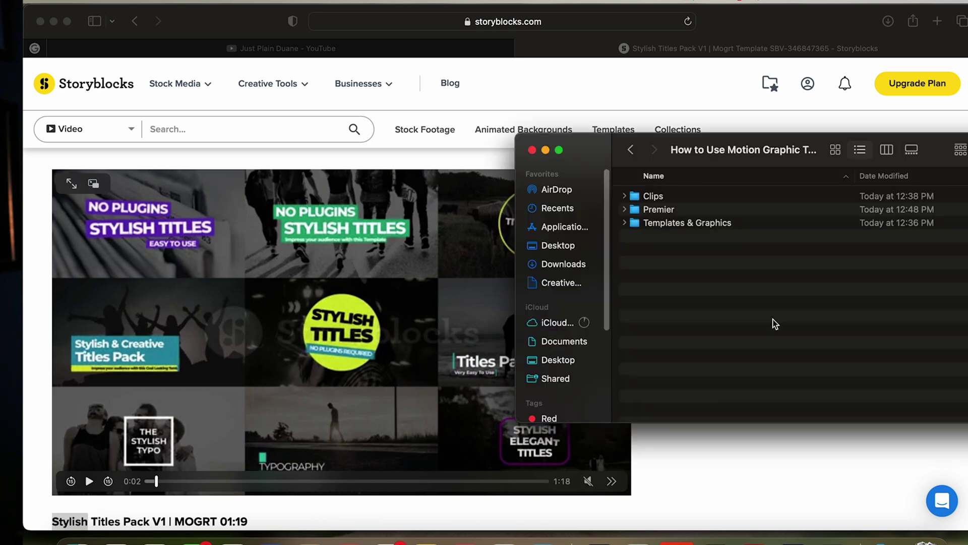
Open Templates & Graphics and the stylish titles pack folder, then return to Premiere Pro
{"action": "double_click", "coordinate": [693, 223]}
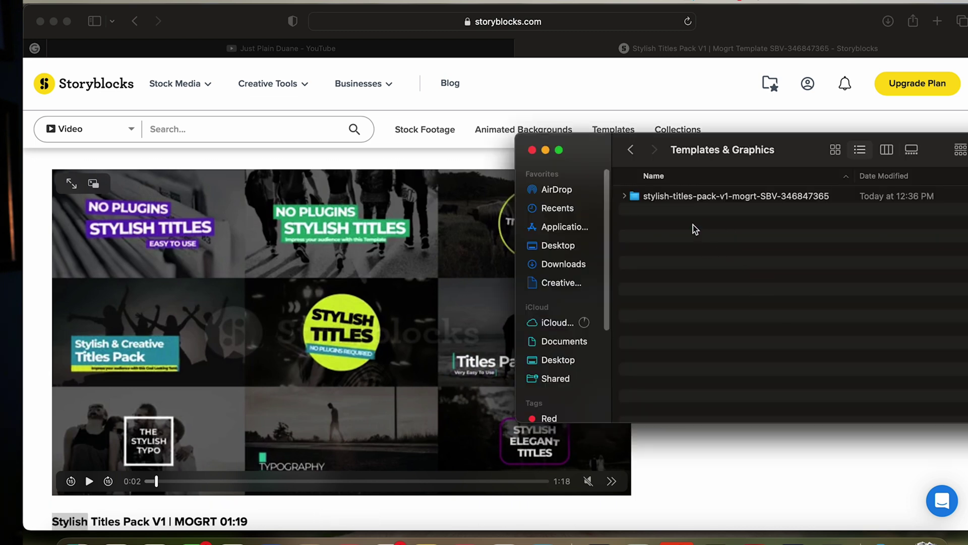
{"action": "double_click", "coordinate": [689, 200]}
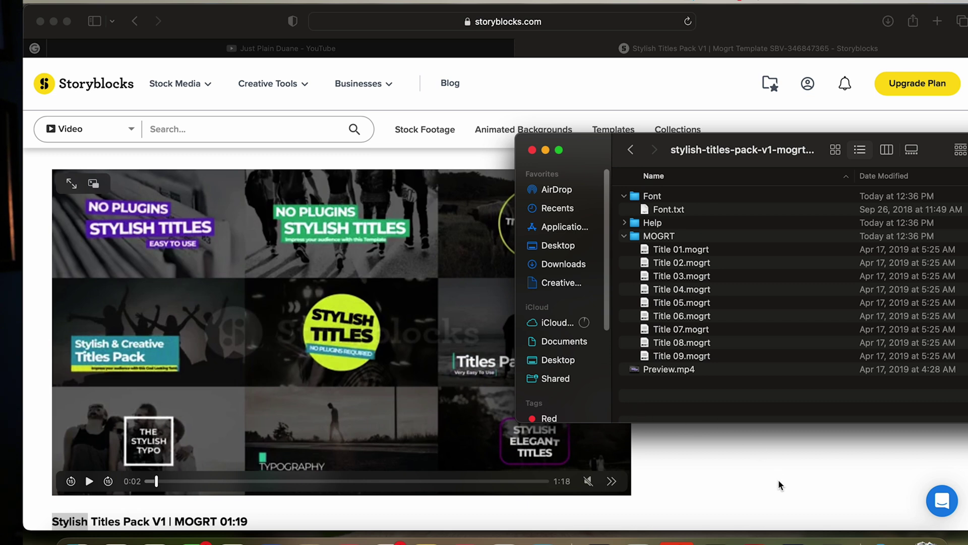
{"action": "left_click", "coordinate": [793, 535]}
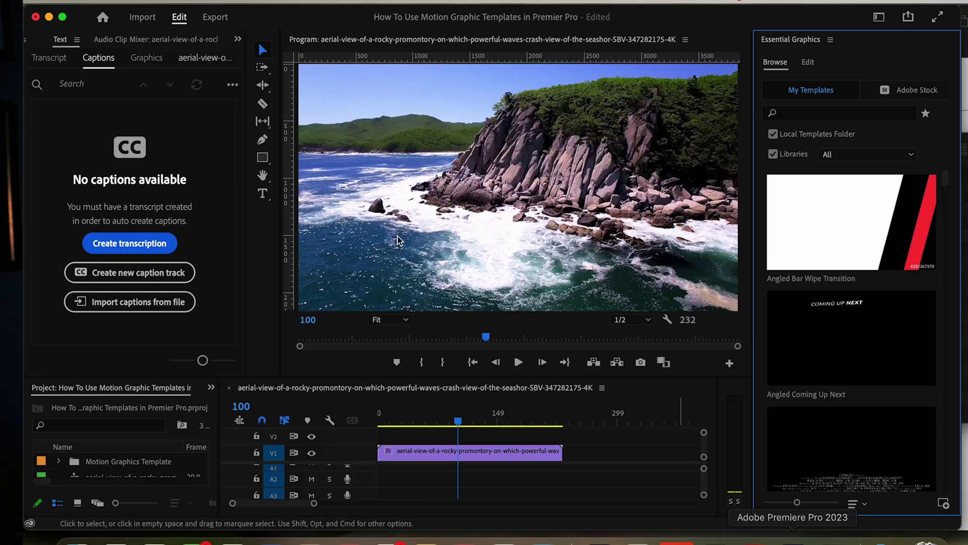
Move the playhead back to frame 72 and switch to the Captions and Graphics workspace
{"action": "left_click_drag", "start_coordinate": [456, 421], "coordinate": [437, 419]}
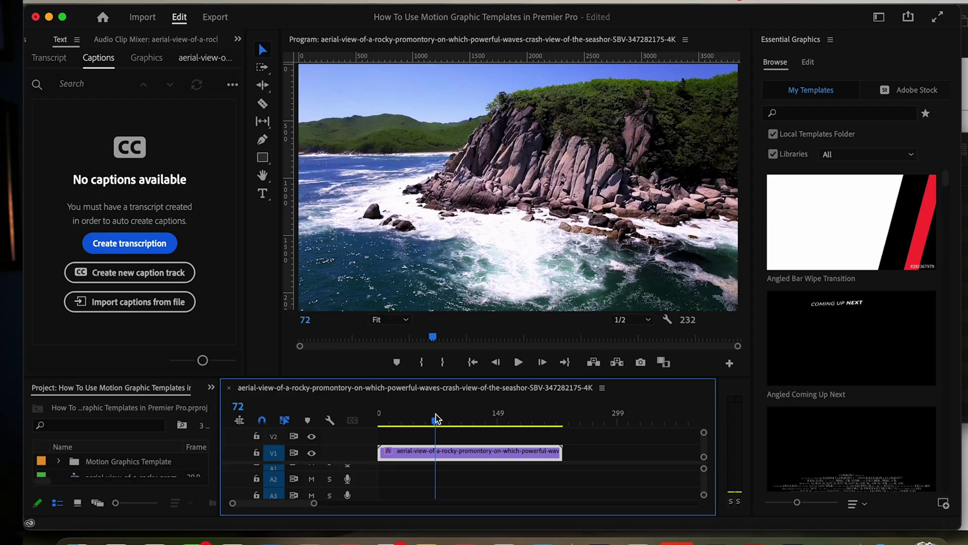
{"action": "left_click", "coordinate": [879, 18]}
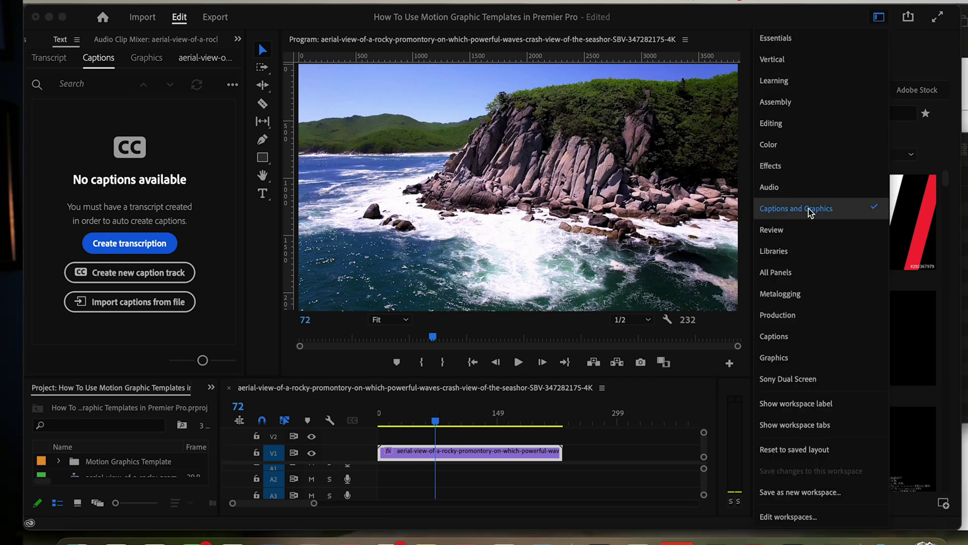
{"action": "left_click", "coordinate": [809, 208]}
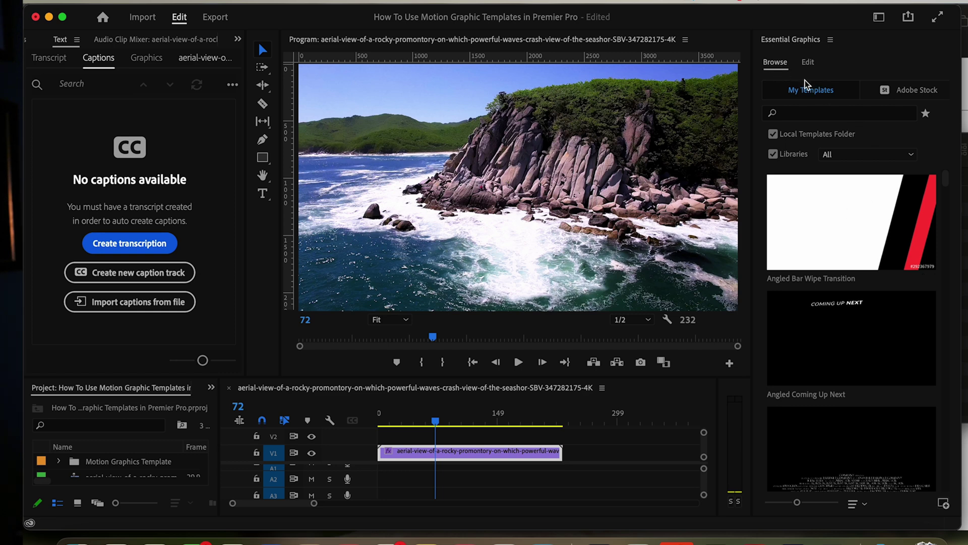
Install Title 01.mogrt from the pack's MOGRT folder as a motion graphics template
{"action": "left_click", "coordinate": [943, 504]}
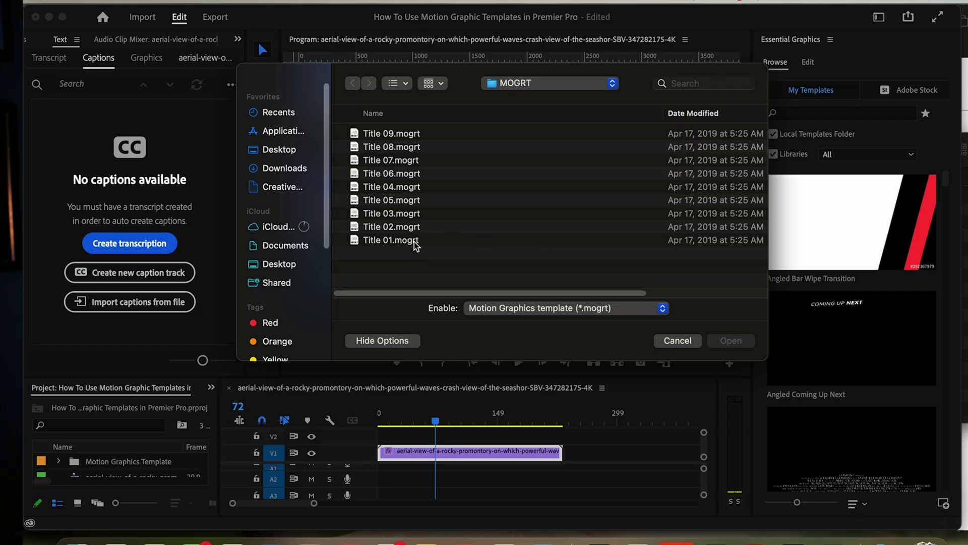
{"action": "left_click", "coordinate": [417, 241]}
{"action": "left_click", "coordinate": [749, 346]}
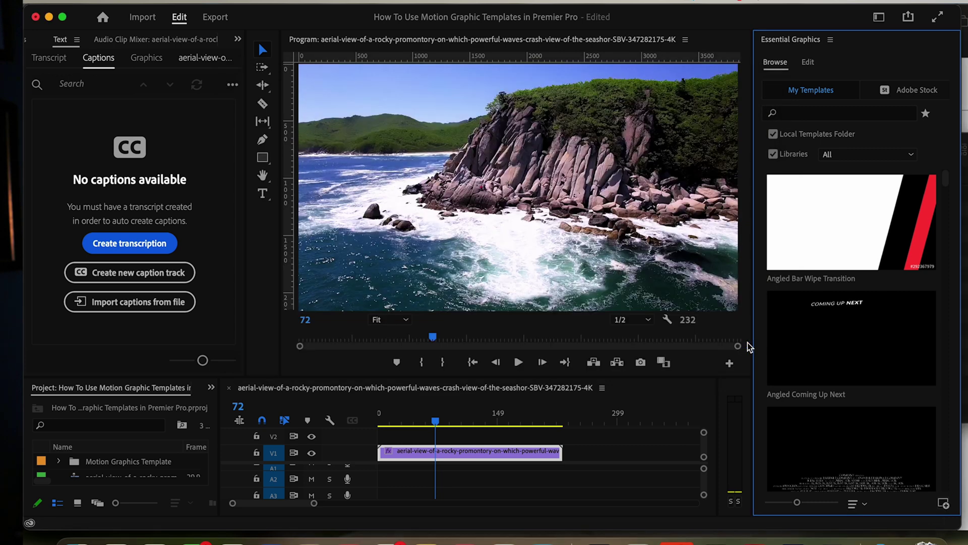
Search the Essential Graphics templates for 'title'
{"action": "left_click", "coordinate": [825, 114]}
{"action": "type", "text": "ti"}
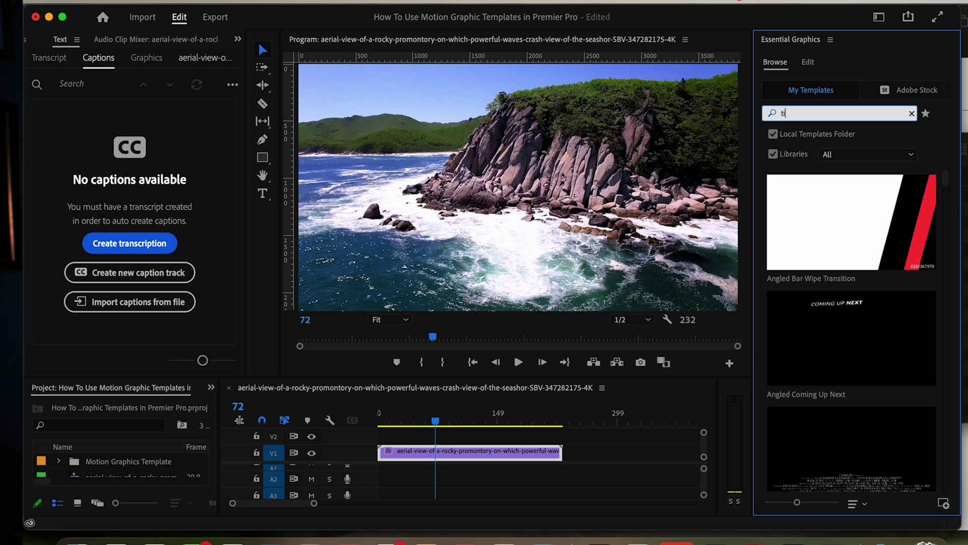
{"action": "type", "text": "tle 1"}
{"action": "key", "text": "Return"}
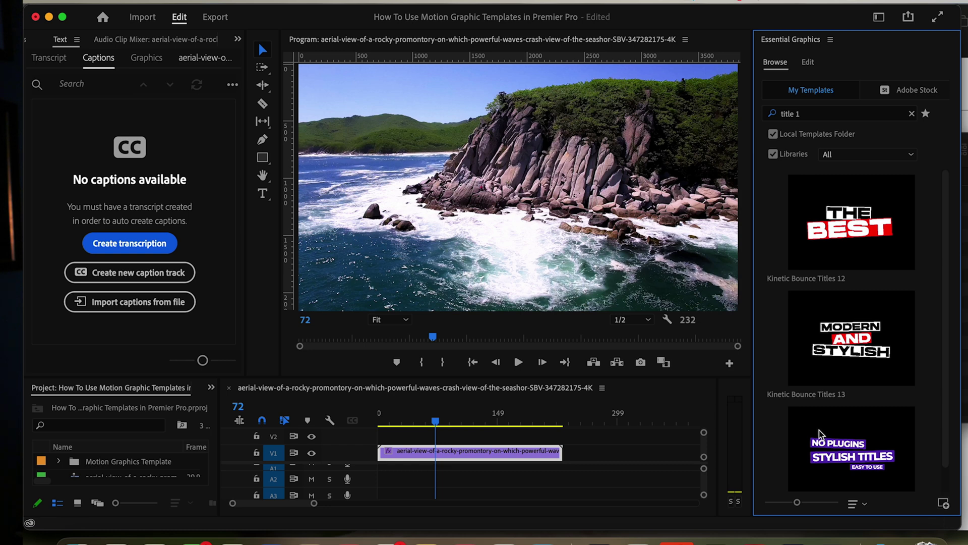
Place the Stylish Titles template above the coast clip, trim it to match, and select it
{"action": "left_click_drag", "start_coordinate": [820, 434], "coordinate": [373, 434]}
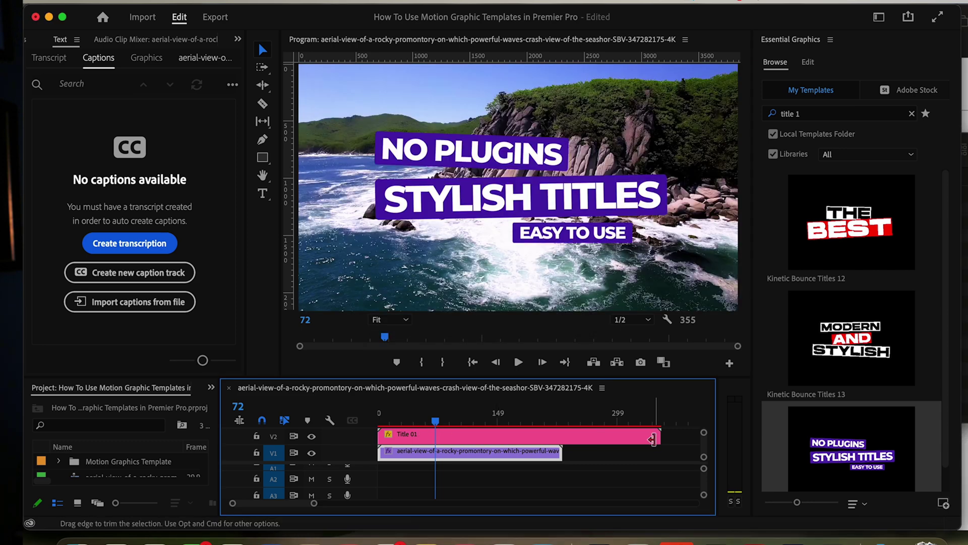
{"action": "left_click_drag", "start_coordinate": [660, 433], "coordinate": [559, 432]}
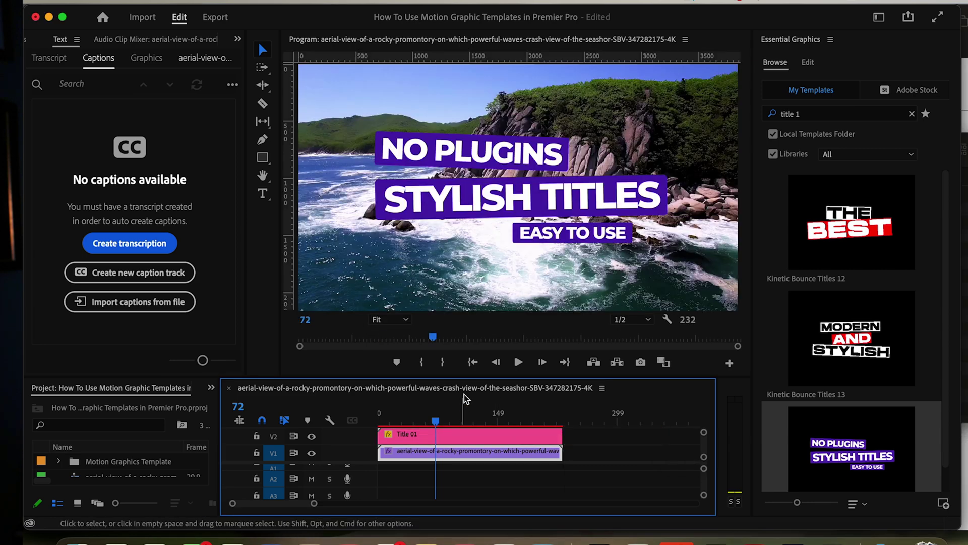
{"action": "left_click", "coordinate": [468, 437]}
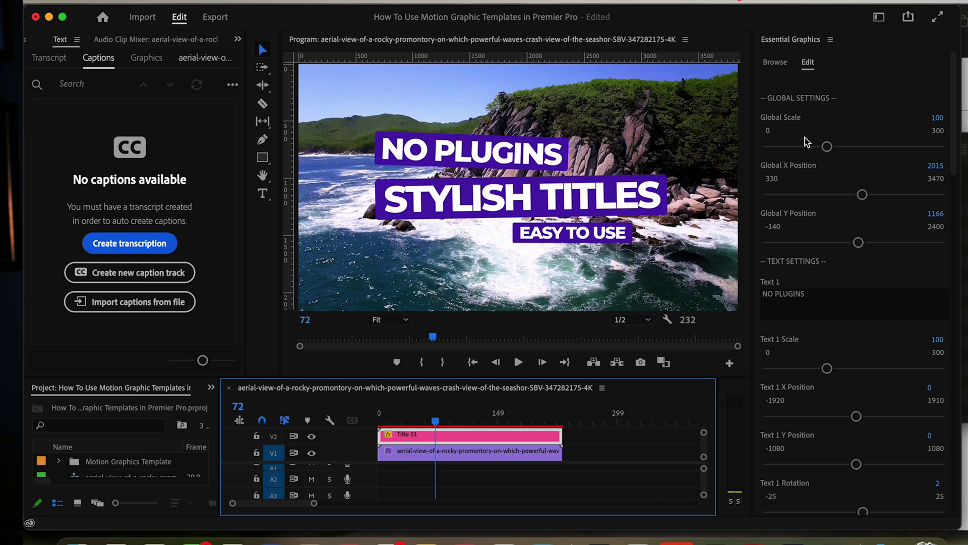
Replace the first title line with '5 EPIC'
{"action": "scroll", "coordinate": [873, 353], "scroll_direction": "down", "scroll_amount": 15}
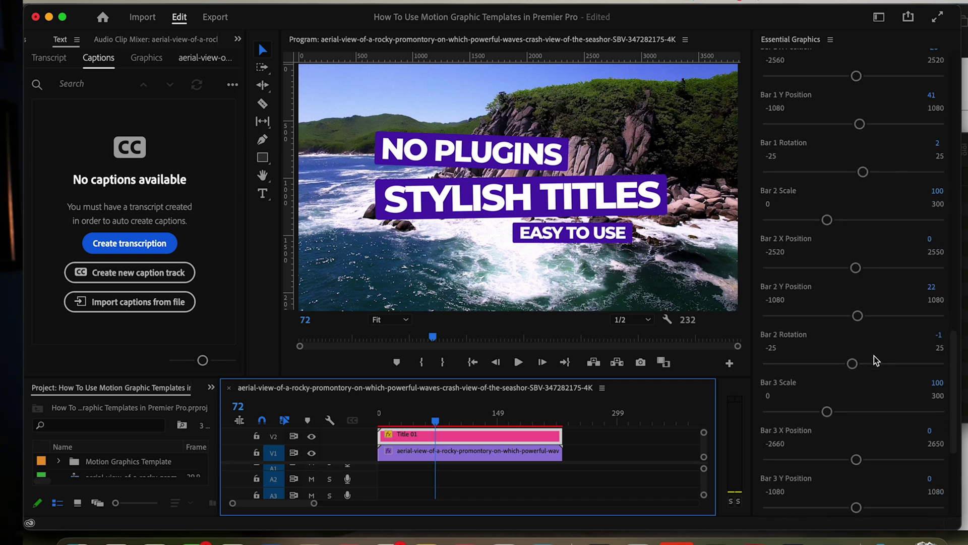
{"action": "scroll", "coordinate": [874, 355], "scroll_direction": "up", "scroll_amount": 15}
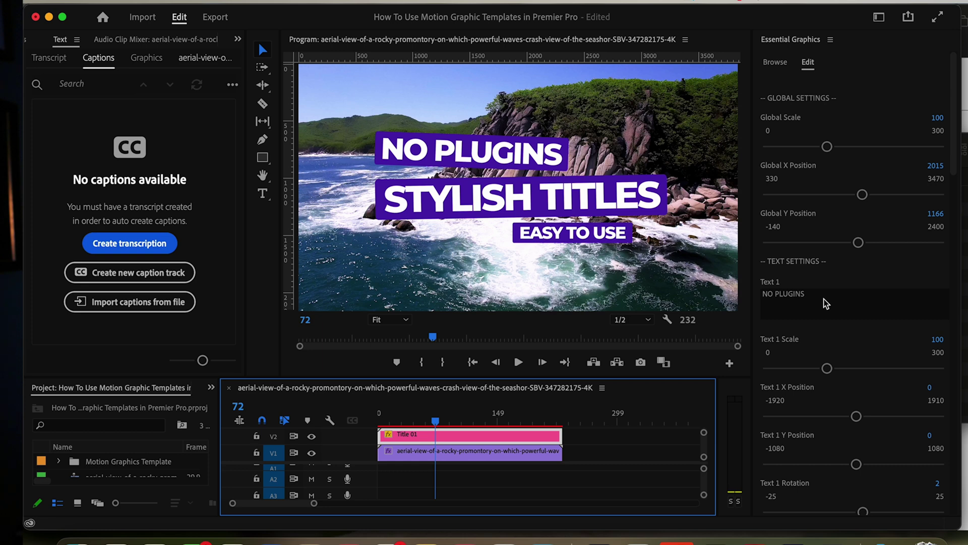
{"action": "left_click", "coordinate": [790, 299]}
{"action": "type", "text": "5 EPIC"}
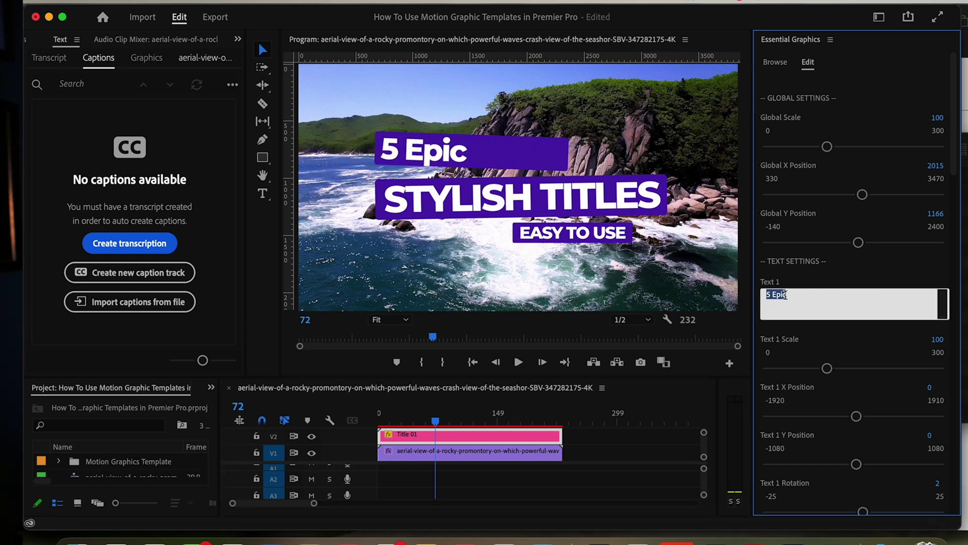
{"action": "left_click", "coordinate": [851, 340]}
Change the second line to 'DRONE MOVEMENTS' and the third to 'YOU MUST LEARN'
{"action": "scroll", "coordinate": [851, 341], "scroll_direction": "down", "scroll_amount": 9}
{"action": "left_click", "coordinate": [807, 100]}
{"action": "type", "text": "DRONE MOVEMENTS"}
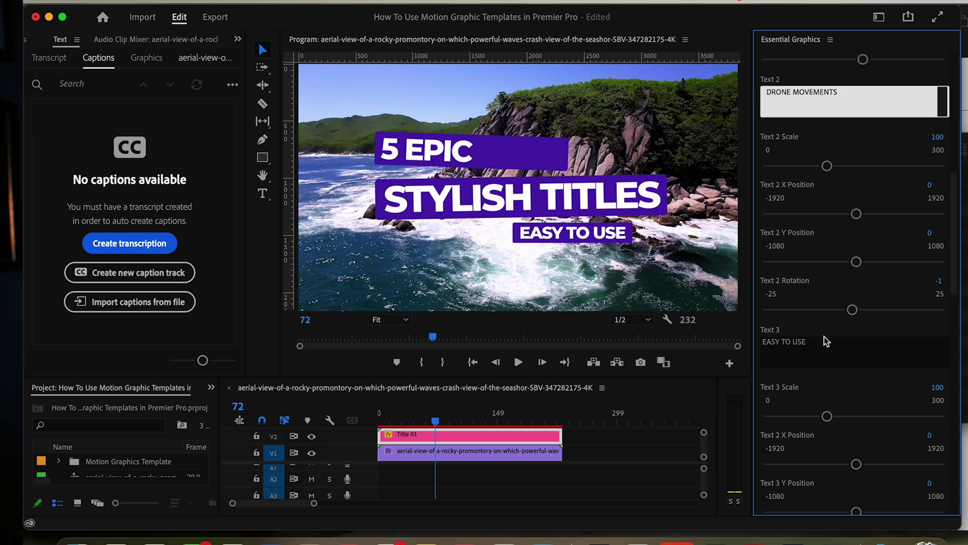
{"action": "left_click", "coordinate": [822, 343]}
{"action": "type", "text": "YOU MUST LEARN"}
{"action": "left_click", "coordinate": [585, 301]}
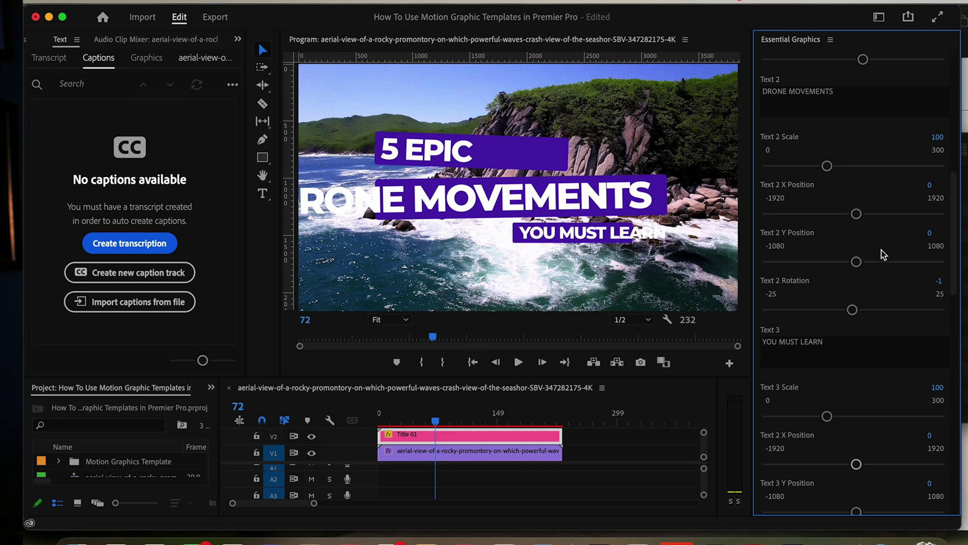
{"action": "scroll", "coordinate": [878, 255], "scroll_direction": "up", "scroll_amount": 3}
{"action": "scroll", "coordinate": [876, 259], "scroll_direction": "up", "scroll_amount": 5}
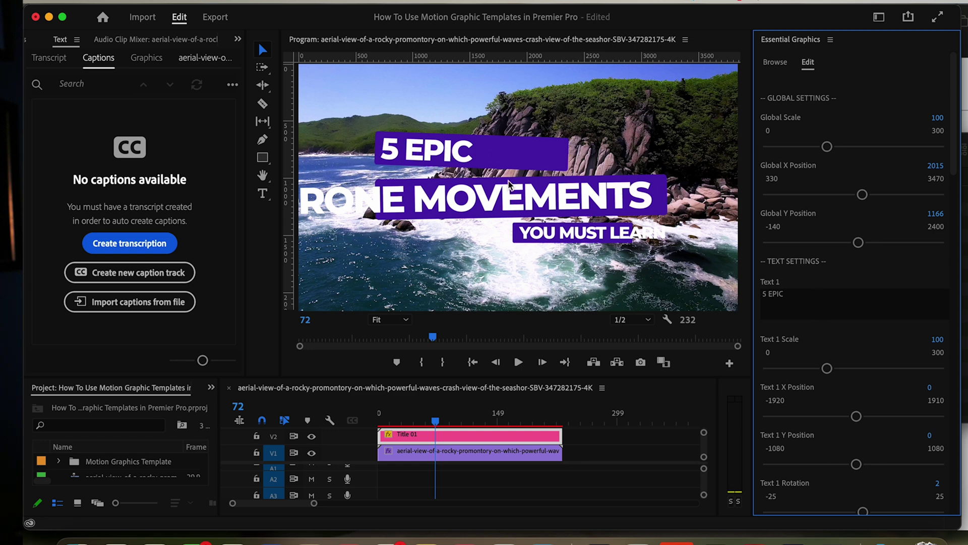
Shrink the 5 EPIC bar (Bar 1) and reposition it to the left
{"action": "scroll", "coordinate": [849, 310], "scroll_direction": "down", "scroll_amount": 6}
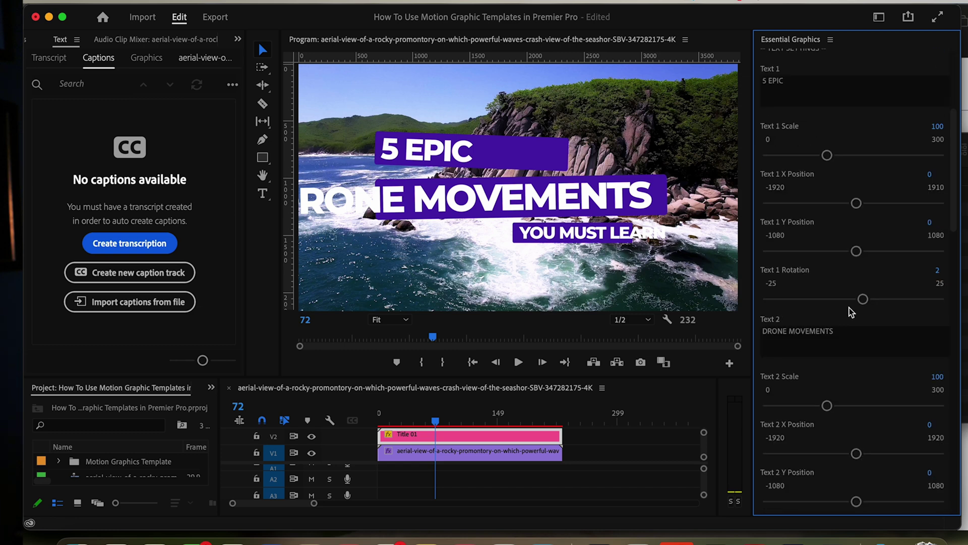
{"action": "scroll", "coordinate": [850, 307], "scroll_direction": "down", "scroll_amount": 7}
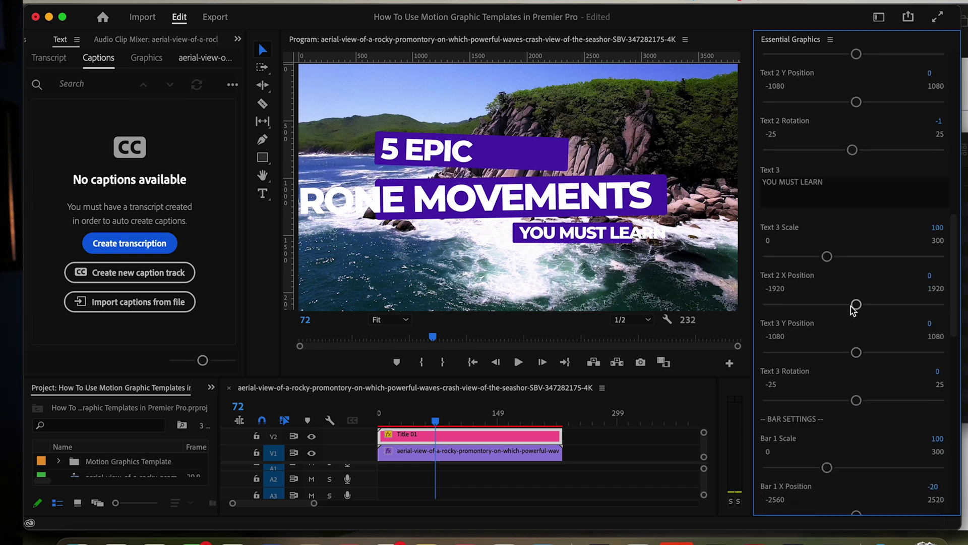
{"action": "left_click_drag", "start_coordinate": [827, 454], "coordinate": [799, 456]}
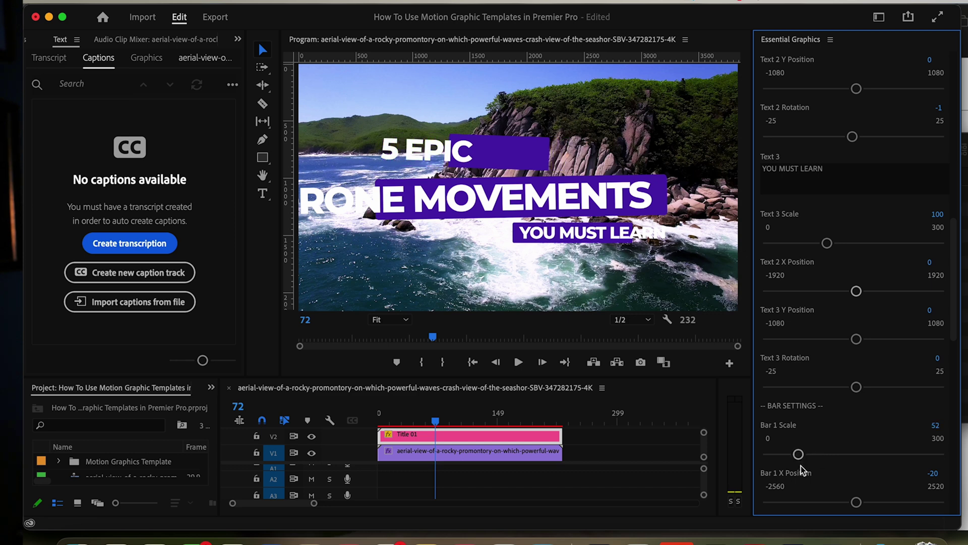
{"action": "left_click_drag", "start_coordinate": [857, 502], "coordinate": [832, 503]}
{"action": "scroll", "coordinate": [875, 495], "scroll_direction": "down", "scroll_amount": 5}
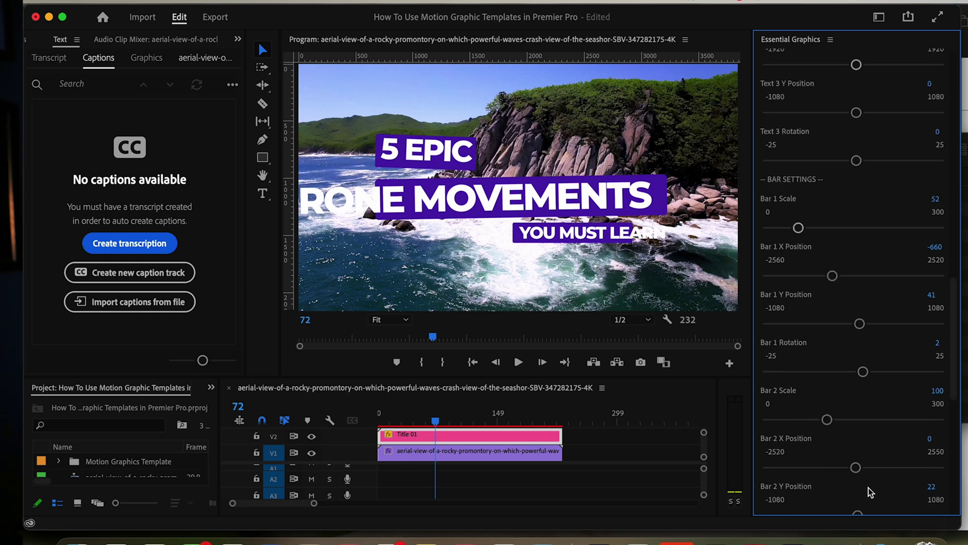
{"action": "left_click_drag", "start_coordinate": [855, 468], "coordinate": [858, 489]}
Re-centre DRONE MOVEMENTS at Text 2 scale 97 and adjust Bar 2 and Bar 3 to fit
{"action": "scroll", "coordinate": [842, 439], "scroll_direction": "down", "scroll_amount": 2}
{"action": "scroll", "coordinate": [827, 404], "scroll_direction": "up", "scroll_amount": 1}
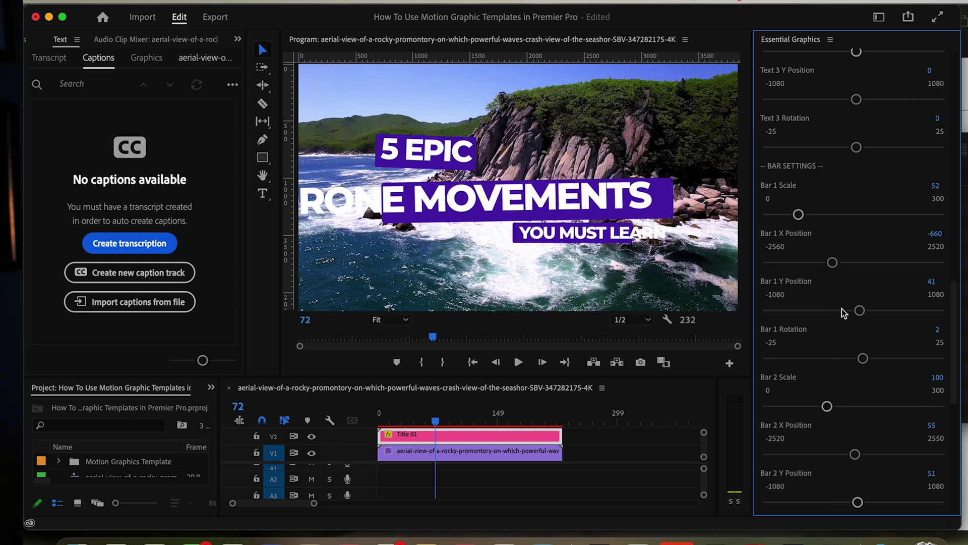
{"action": "left_click_drag", "start_coordinate": [859, 311], "coordinate": [856, 316]}
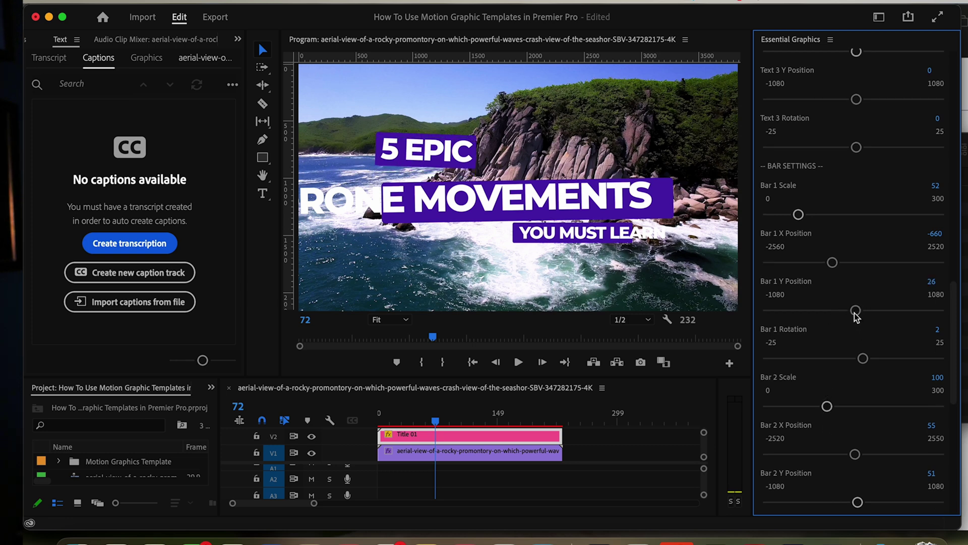
{"action": "scroll", "coordinate": [828, 244], "scroll_direction": "up", "scroll_amount": 10}
{"action": "mouse_move", "coordinate": [876, 294]}
{"action": "left_mouse_down"}
{"action": "mouse_move", "coordinate": [885, 298]}
{"action": "mouse_move", "coordinate": [875, 296]}
{"action": "left_mouse_up"}
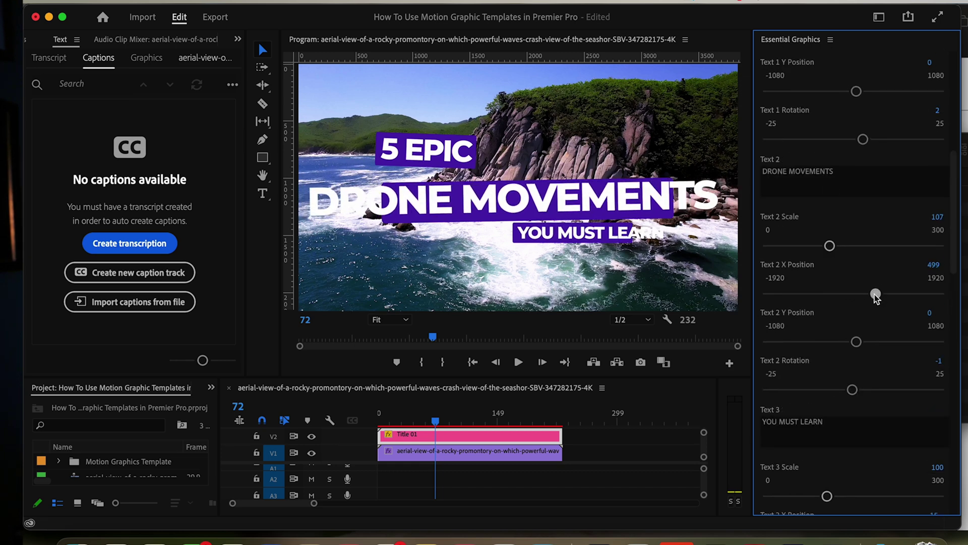
{"action": "scroll", "coordinate": [827, 309], "scroll_direction": "down", "scroll_amount": 10}
{"action": "scroll", "coordinate": [867, 259], "scroll_direction": "up", "scroll_amount": 6}
{"action": "scroll", "coordinate": [868, 260], "scroll_direction": "up", "scroll_amount": 6}
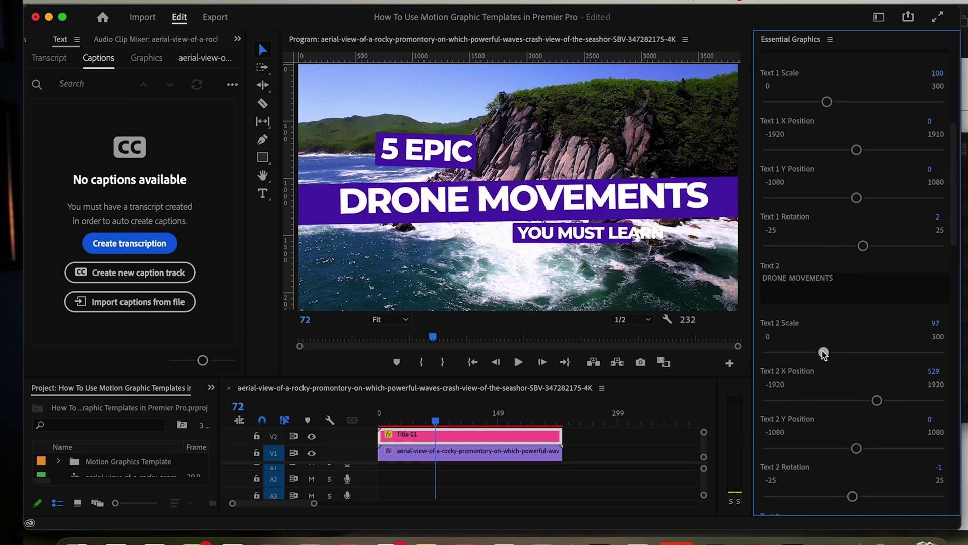
{"action": "scroll", "coordinate": [839, 368], "scroll_direction": "down", "scroll_amount": 8}
{"action": "left_click_drag", "start_coordinate": [802, 362], "coordinate": [805, 362]}
{"action": "scroll", "coordinate": [835, 384], "scroll_direction": "down", "scroll_amount": 3}
{"action": "scroll", "coordinate": [834, 383], "scroll_direction": "down", "scroll_amount": 2}
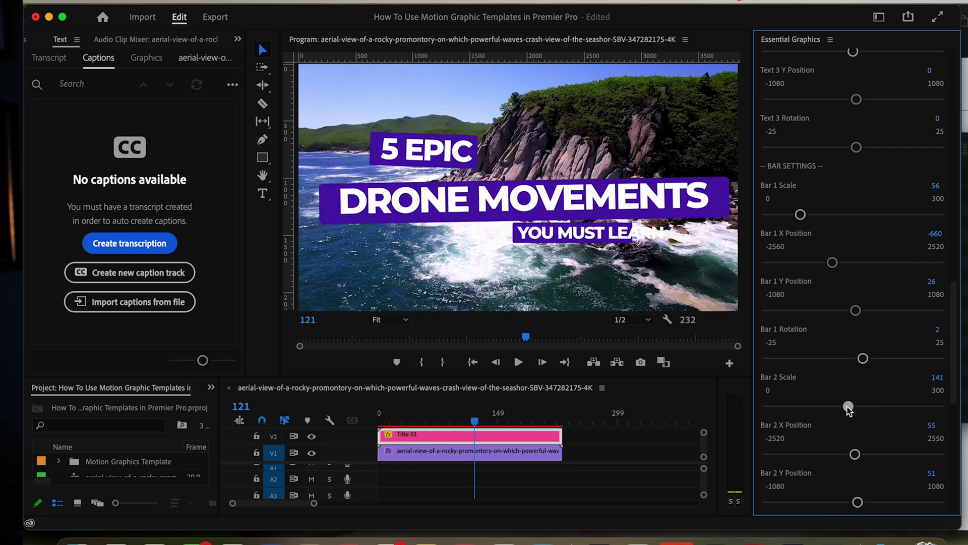
{"action": "left_click_drag", "start_coordinate": [847, 402], "coordinate": [843, 402]}
{"action": "scroll", "coordinate": [856, 501], "scroll_direction": "down", "scroll_amount": 2}
{"action": "left_click_drag", "start_coordinate": [855, 499], "coordinate": [859, 501]}
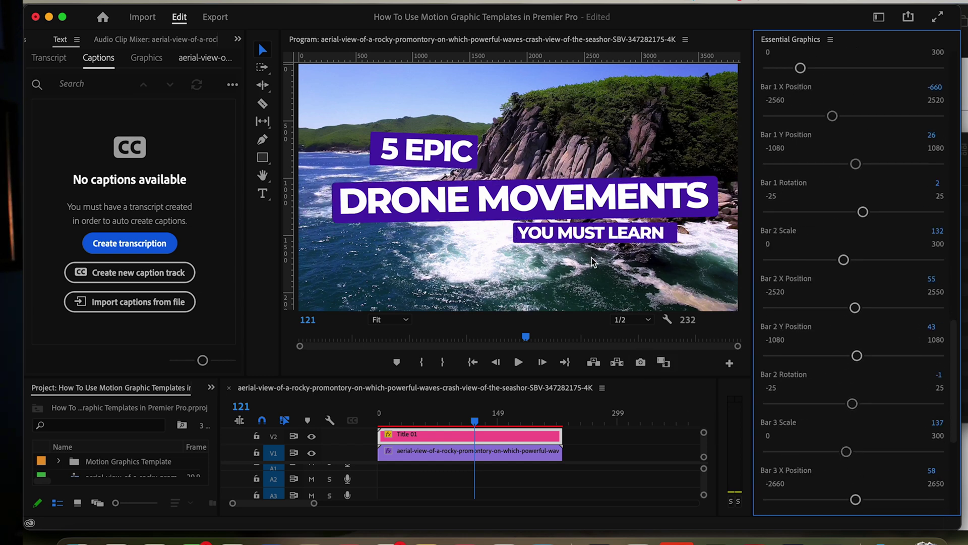
{"action": "scroll", "coordinate": [823, 282], "scroll_direction": "down", "scroll_amount": 5}
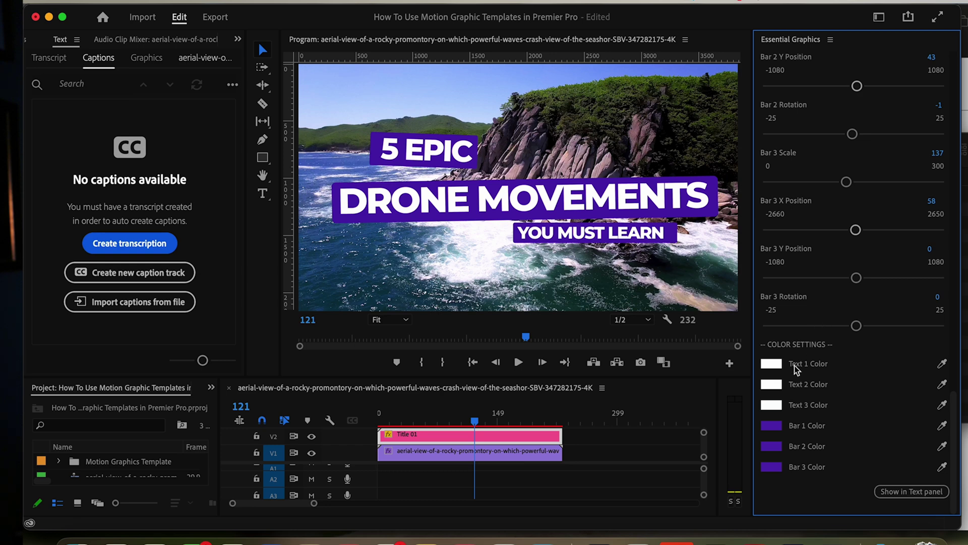
Change the title text colour from white to black
{"action": "left_click", "coordinate": [773, 364]}
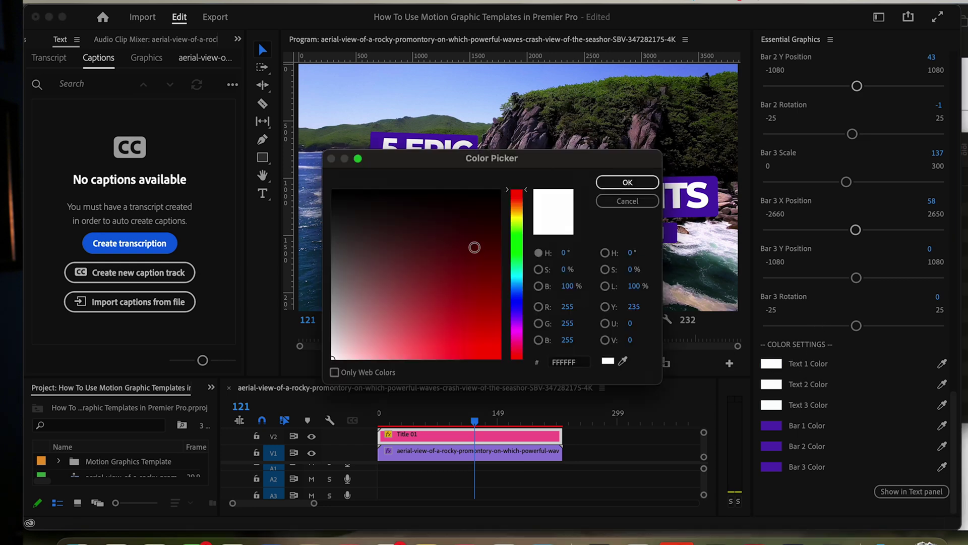
{"action": "left_click", "coordinate": [335, 194]}
{"action": "left_click", "coordinate": [637, 183]}
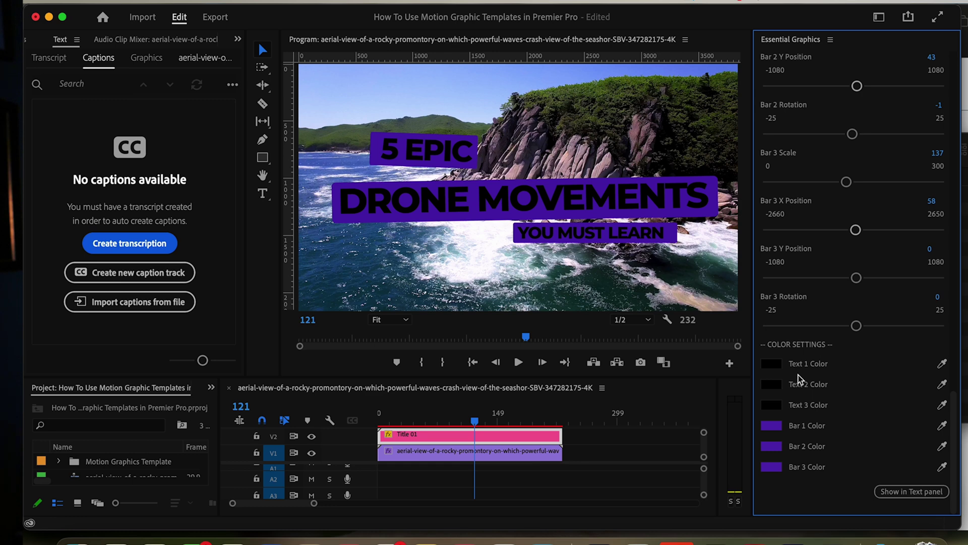
Colour all three title bars yellow with FBD400
{"action": "left_click", "coordinate": [772, 426]}
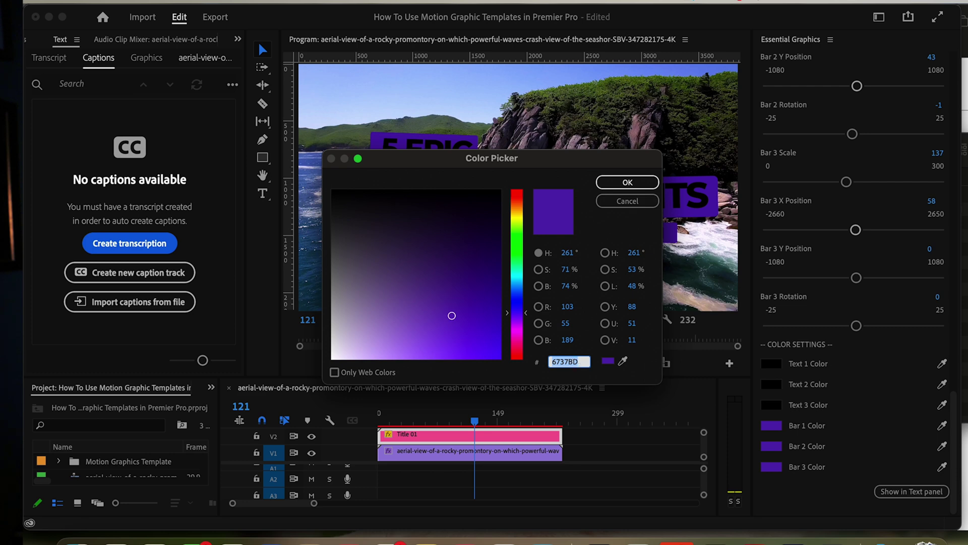
{"action": "type", "text": "FBD"}
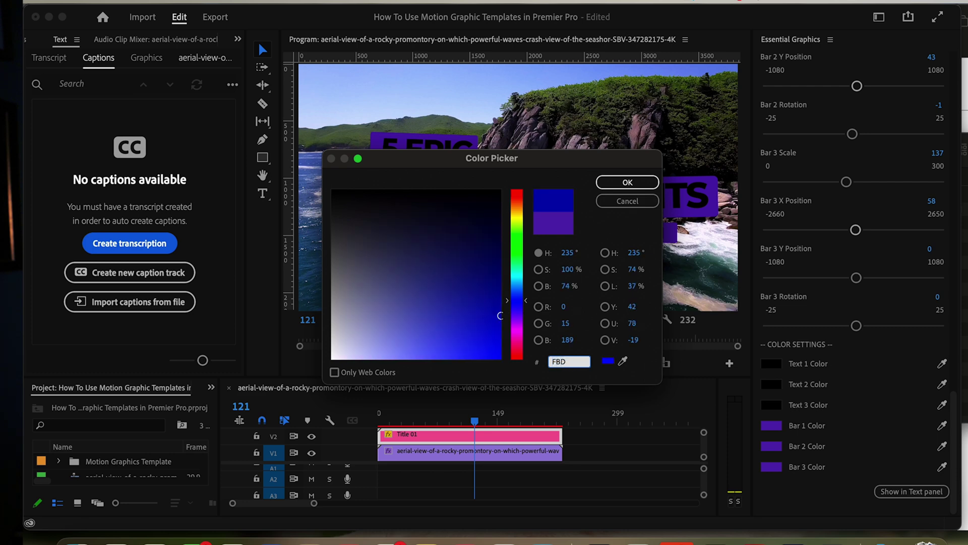
{"action": "type", "text": "400"}
{"action": "key", "text": "Return"}
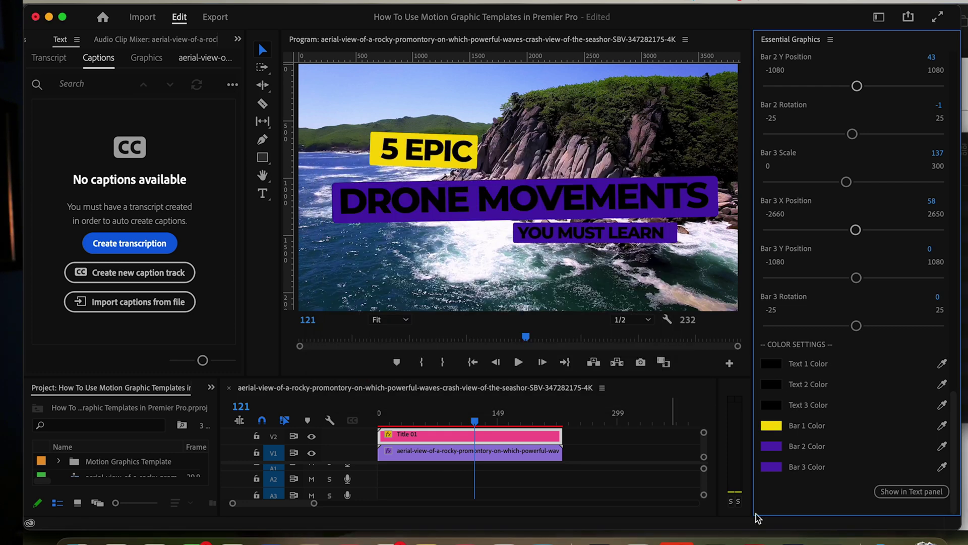
{"action": "left_click", "coordinate": [772, 446]}
{"action": "type", "text": "FBD400"}
{"action": "key", "text": "Return"}
{"action": "left_click", "coordinate": [772, 467]}
{"action": "type", "text": "FBD400"}
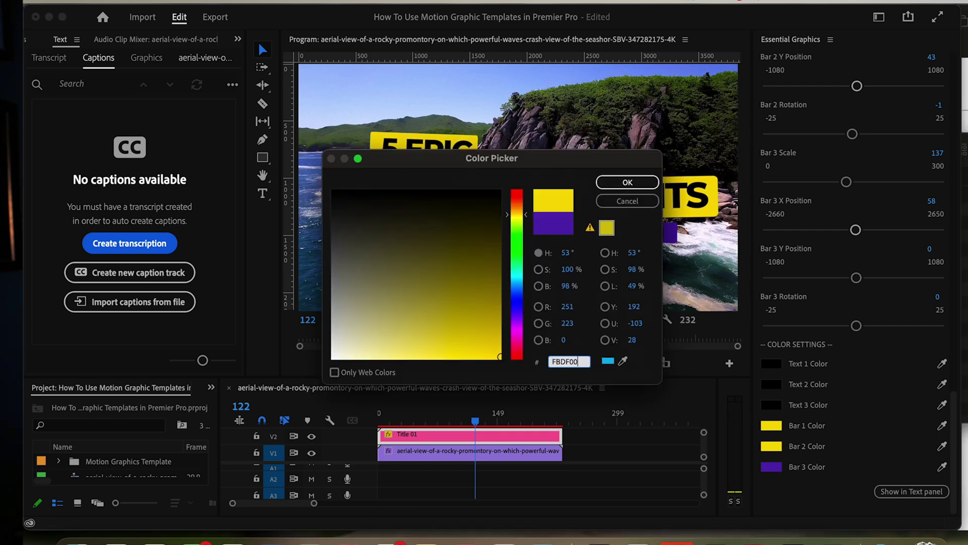
{"action": "key", "text": "Return"}
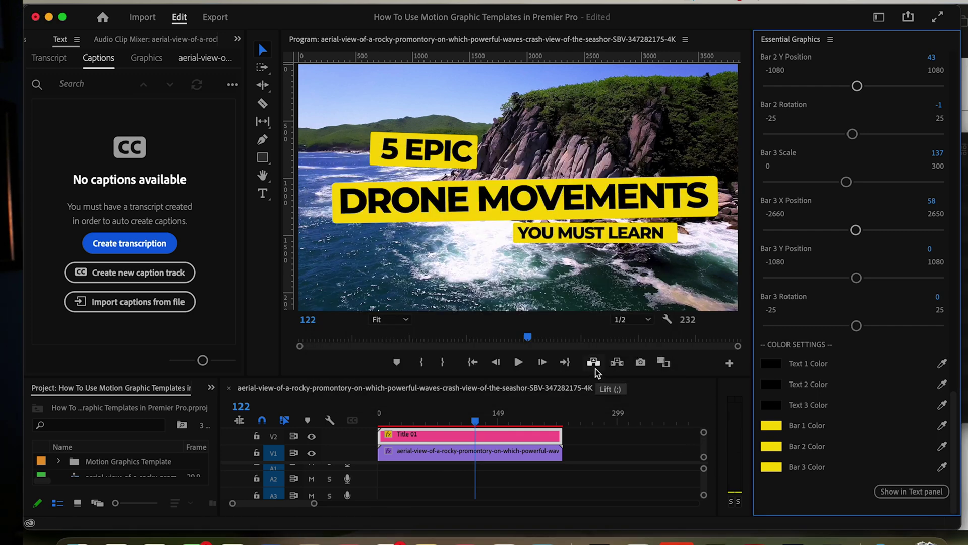
{"action": "left_click", "coordinate": [473, 362]}
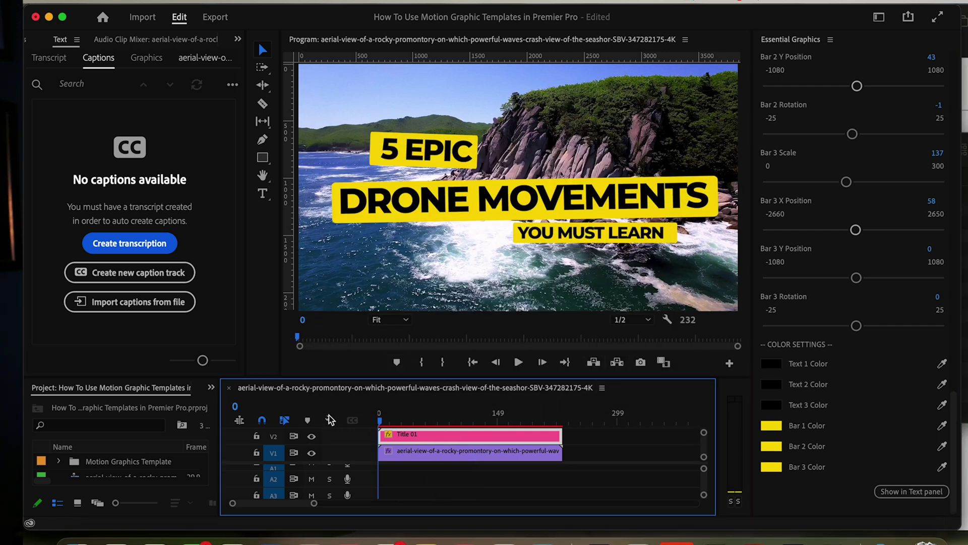
{"action": "left_click", "coordinate": [519, 363]}
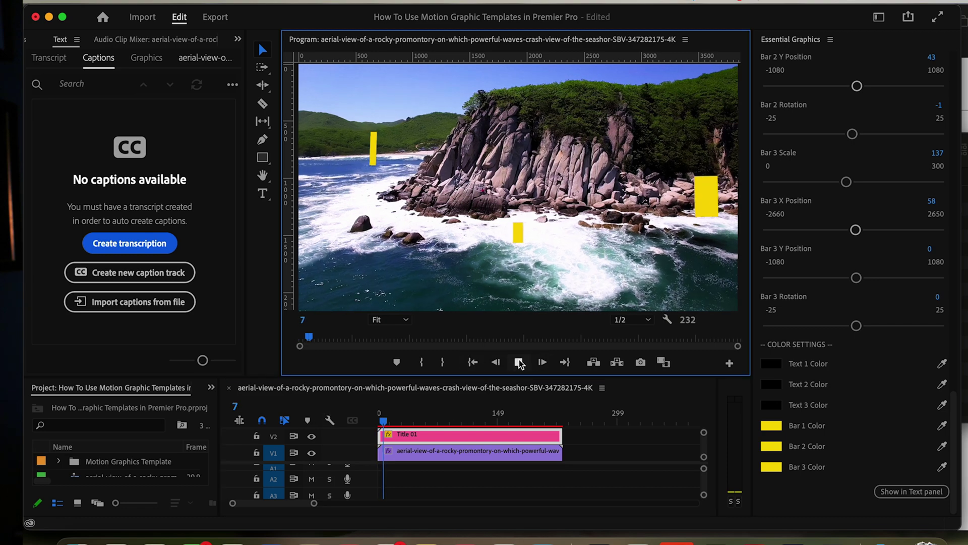